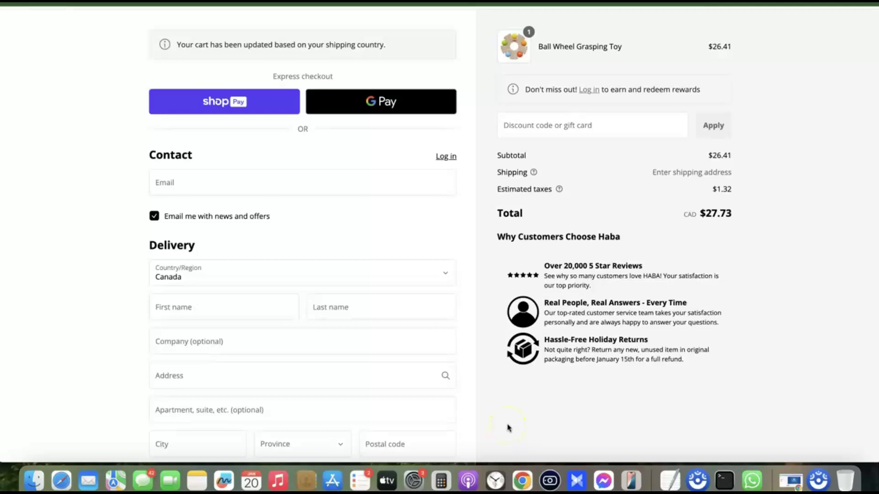
Step: Examine the checkout page's contact, delivery, shipping and payment sections
scroll(385, 277, down, 3)
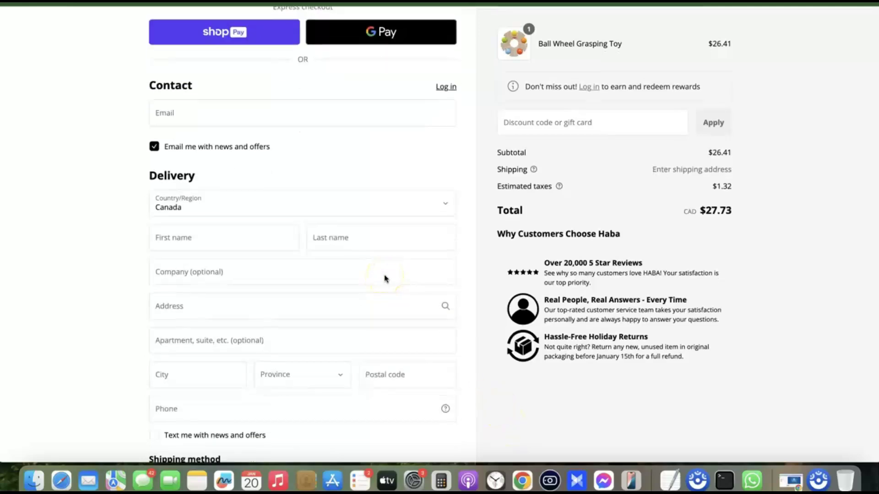
scroll(417, 268, down, 5)
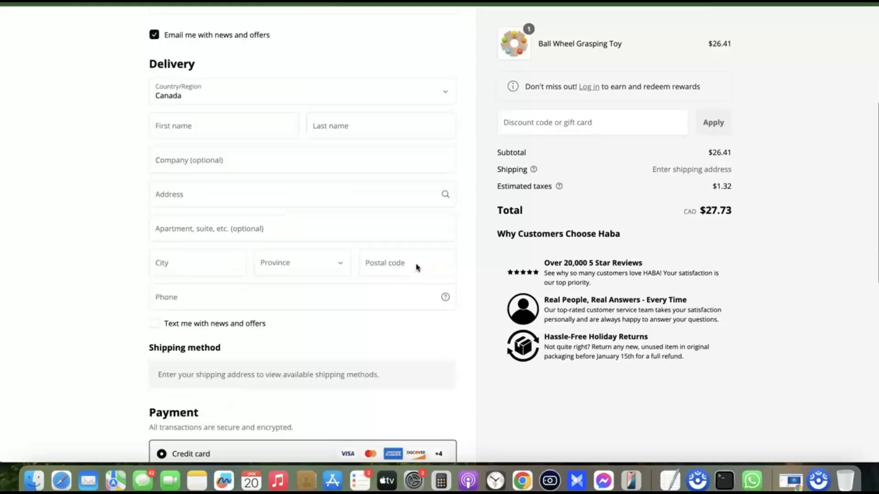
scroll(416, 268, down, 8)
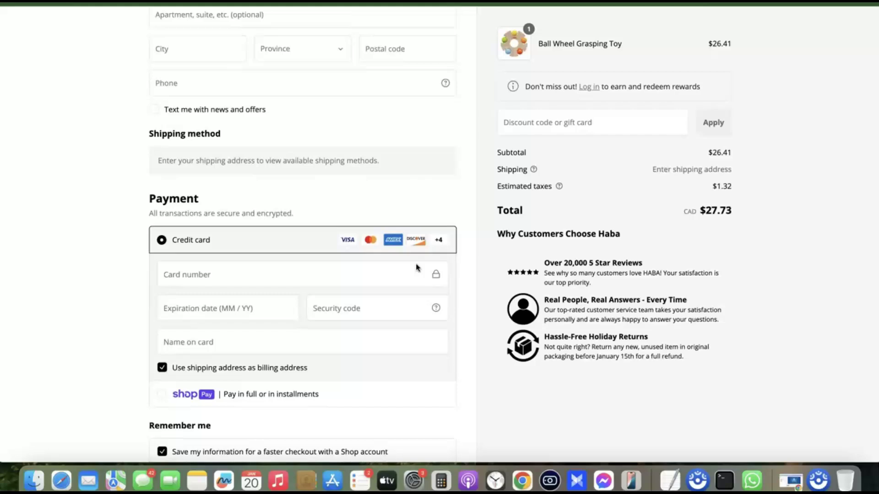
scroll(416, 268, down, 1)
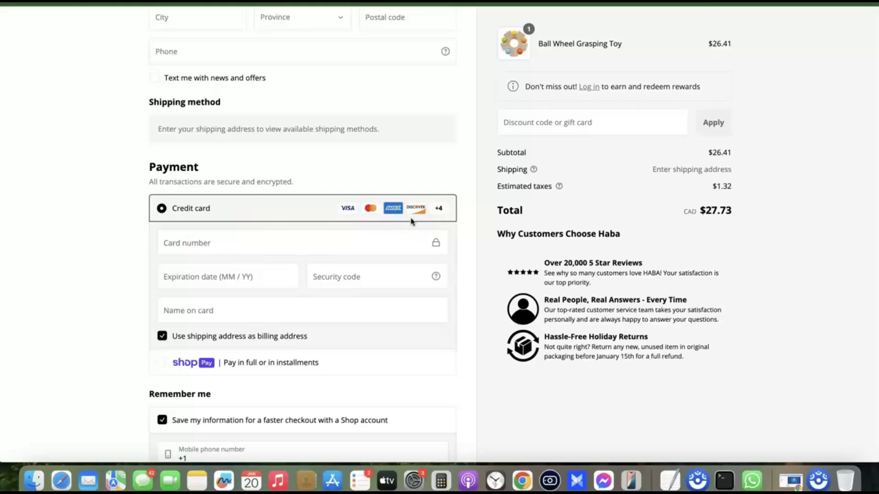
scroll(402, 217, up, 10)
scroll(402, 216, down, 4)
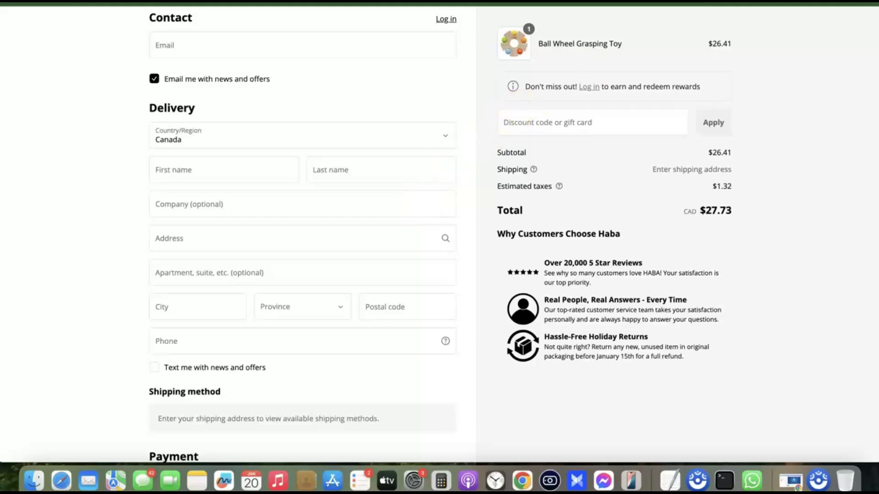
Step: Search the web in a new tab for "shopify payment gateway" and open Shopify's page on online payment gateways
key(super+t)
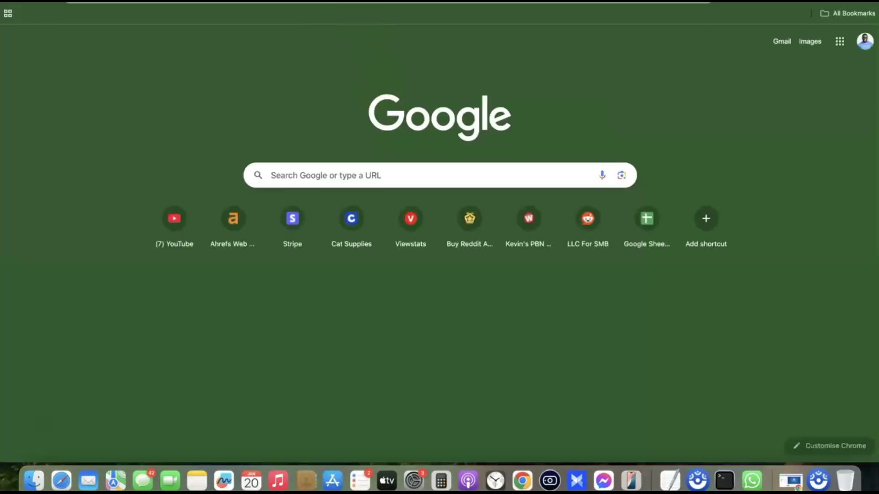
text(shopify payment gateway)
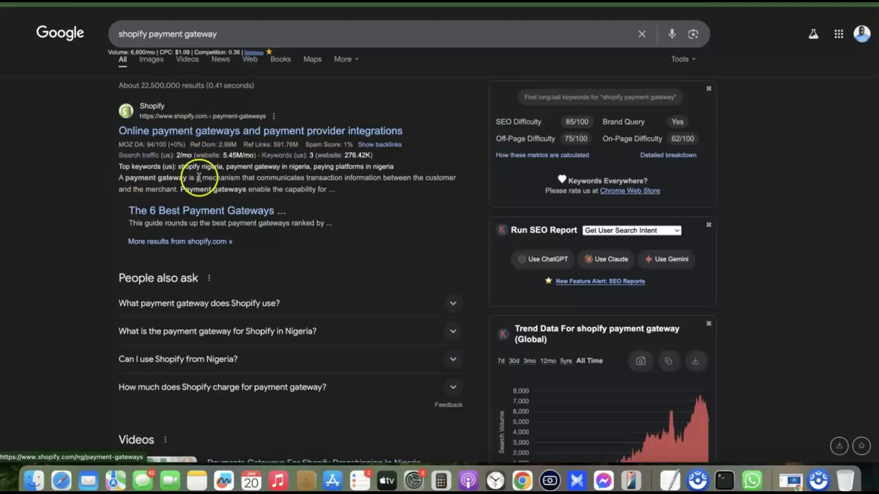
mouse_move(134, 142)
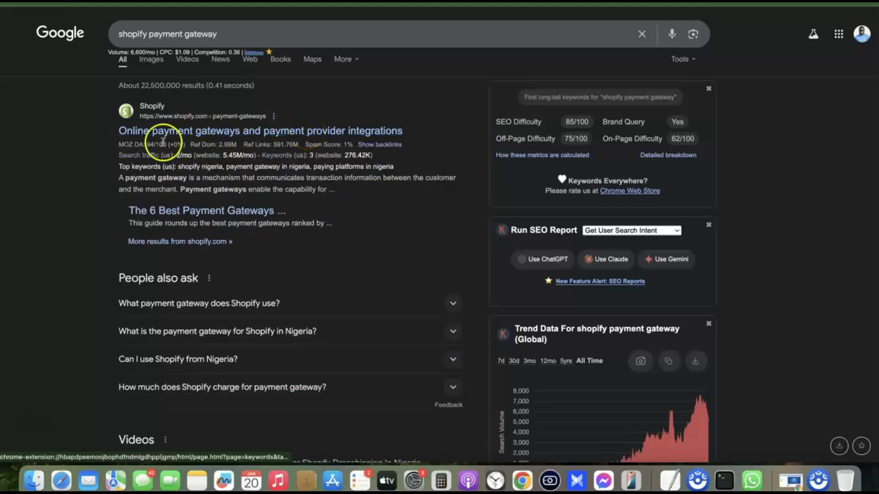
click(319, 132)
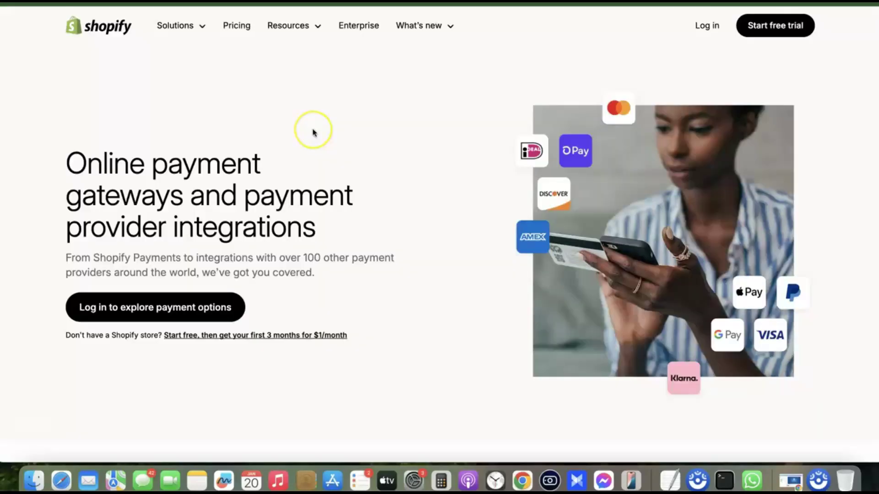
Step: Filter the payment providers by South Africa and highlight the preferred provider, Paystack
scroll(310, 130, down, 10)
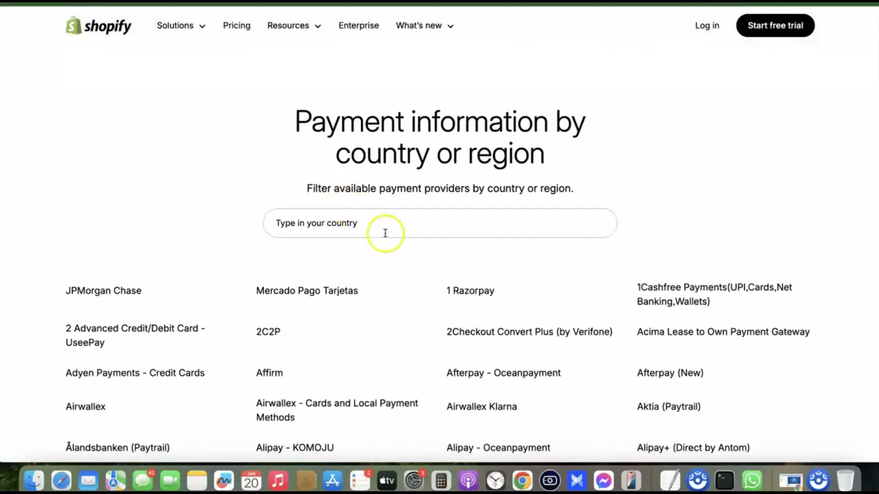
scroll(386, 222, down, 1)
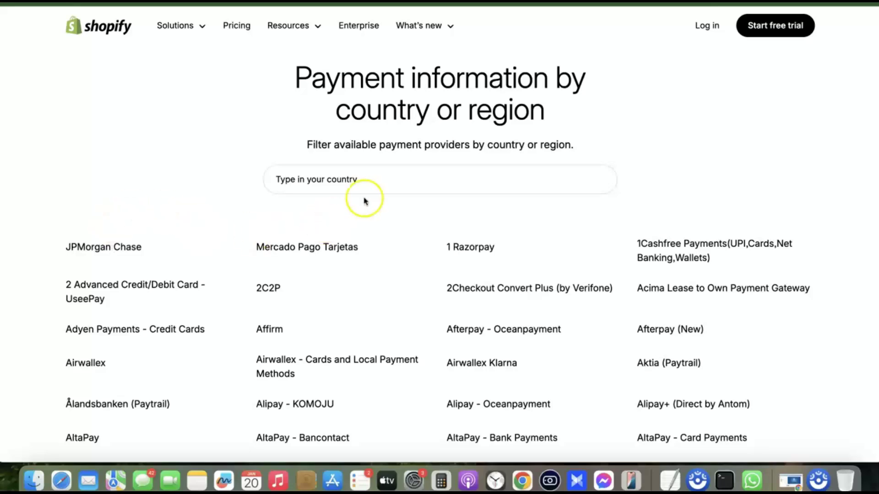
click(369, 185)
text(South)
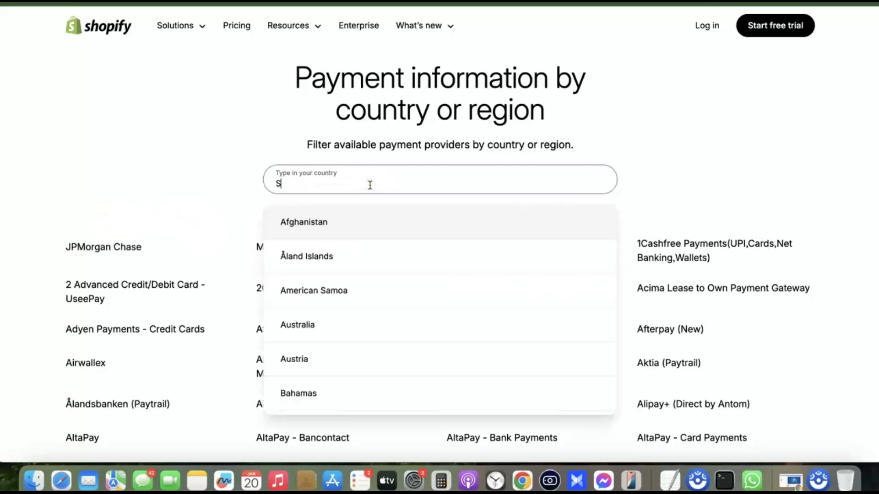
click(336, 231)
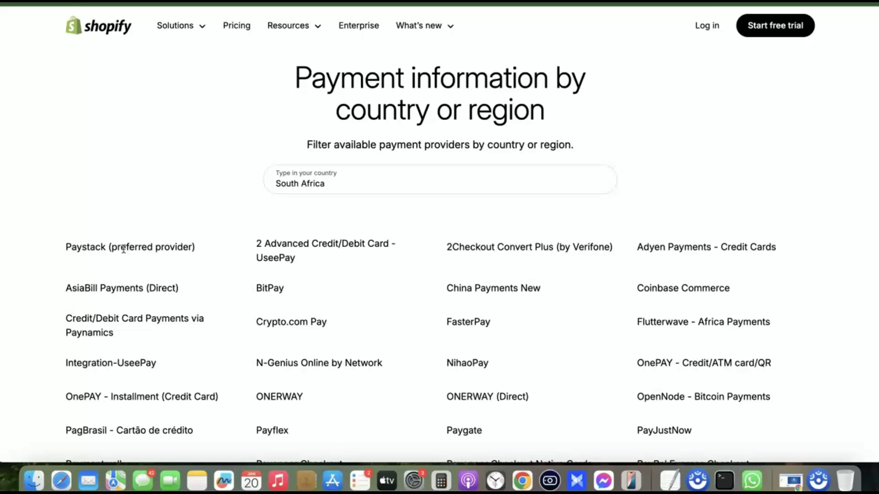
click(99, 247)
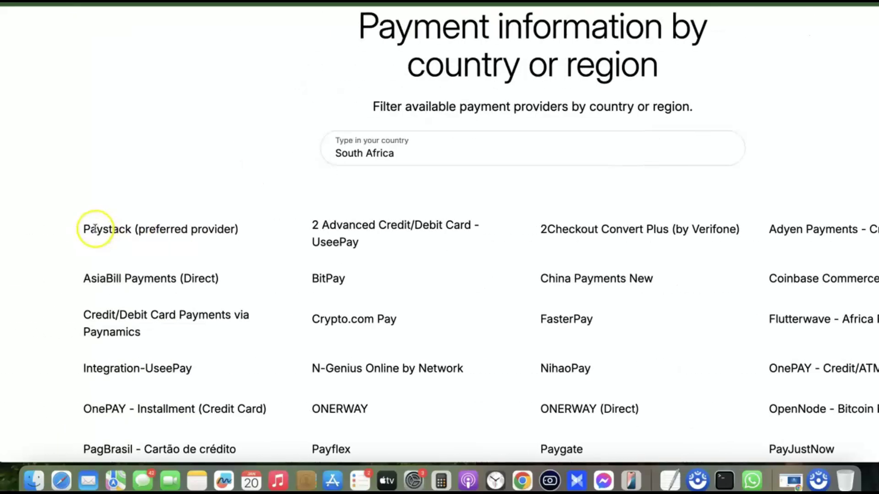
drag(95, 229, 246, 227)
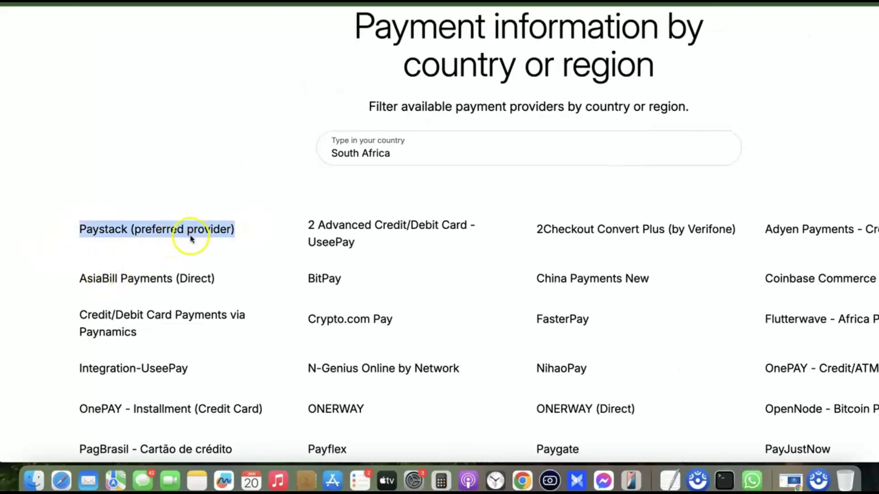
Step: Change the payment provider filter to Ghana and highlight its preferred provider entry
triple_click(366, 156)
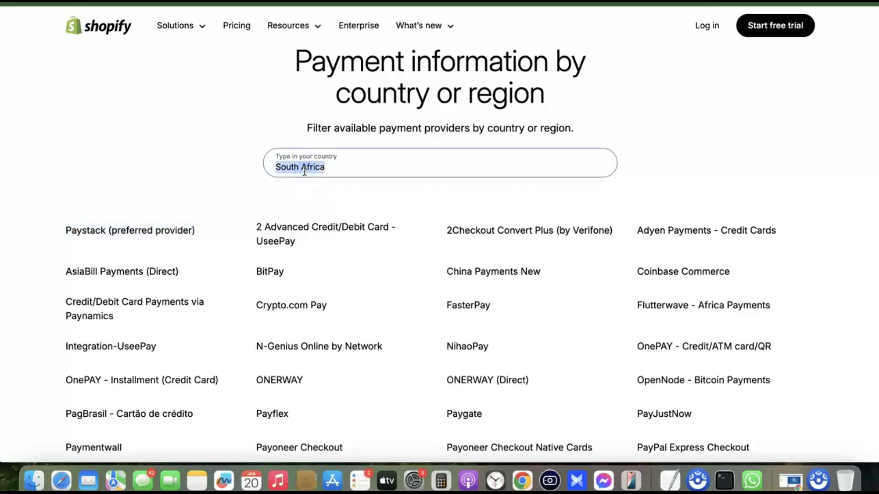
text(Ghana)
key(Return)
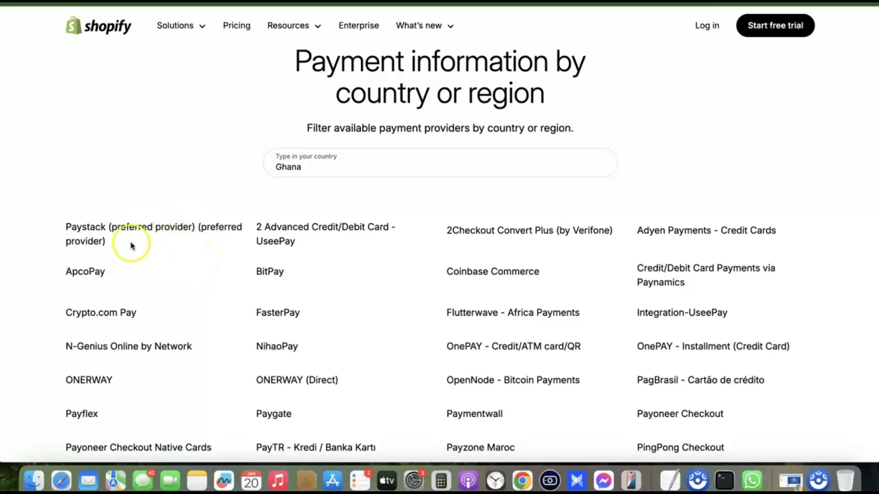
scroll(108, 230, up, 5)
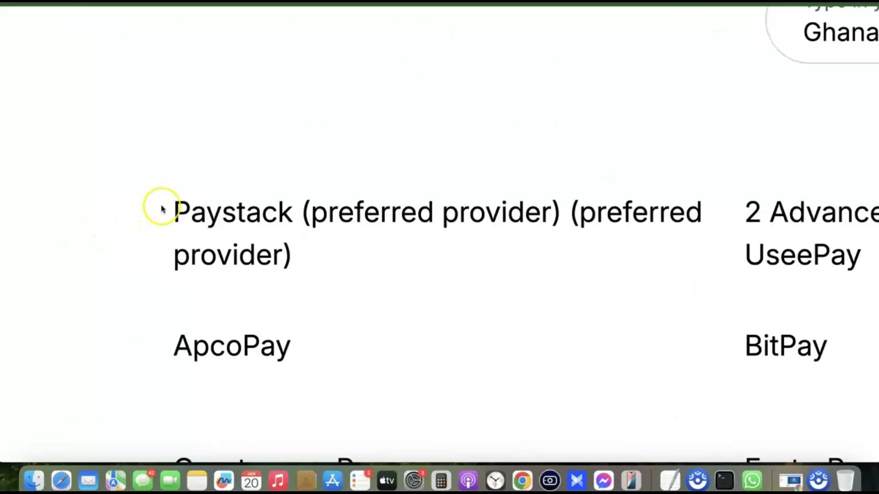
drag(176, 208, 308, 252)
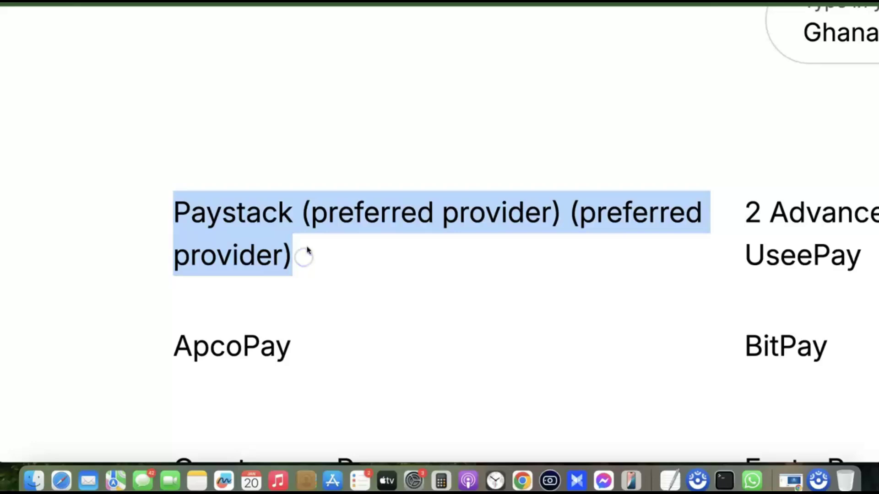
scroll(307, 251, down, 5)
Step: Change the country filter to Philippines to view the payment providers offered there
click(333, 170)
click(333, 170)
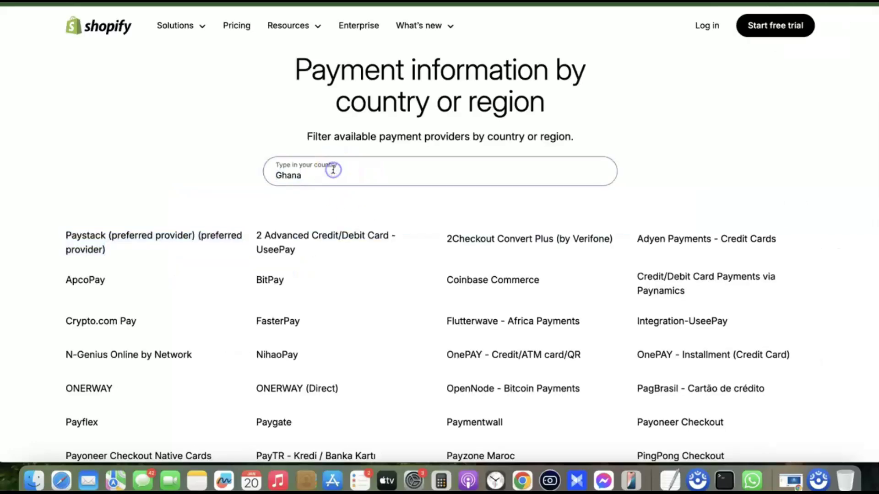
double_click(333, 169)
text(p)
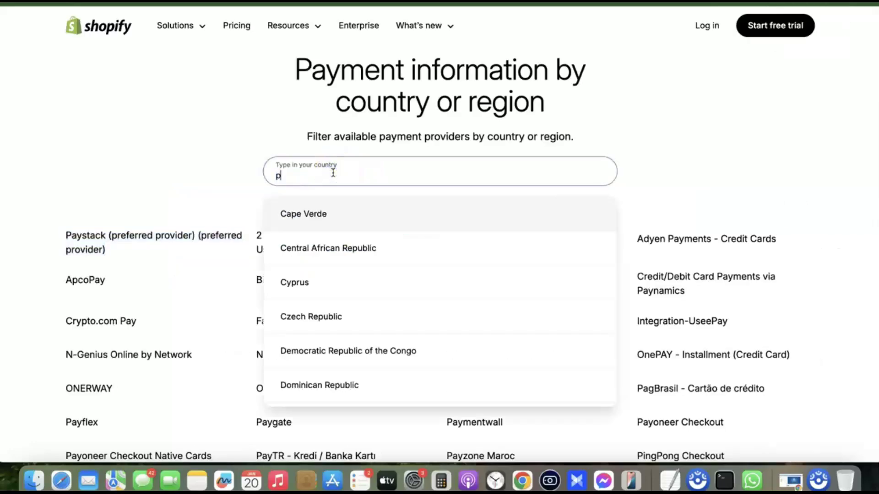
text(hil)
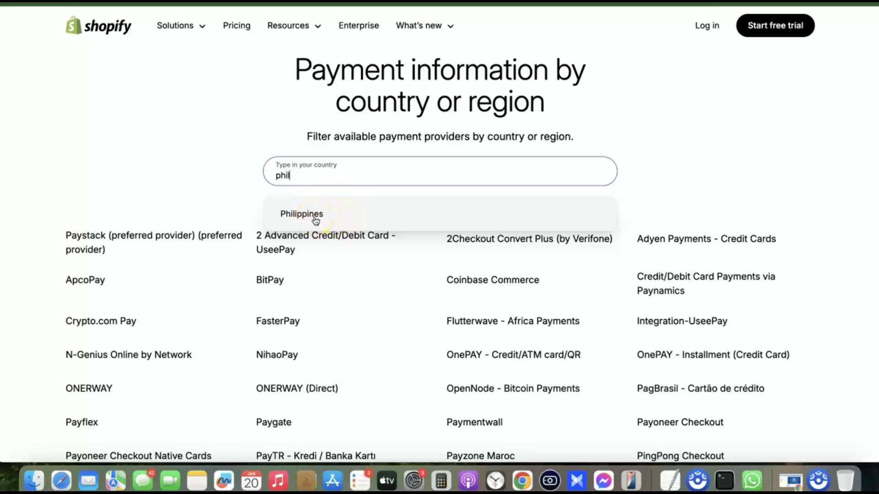
click(316, 219)
scroll(284, 211, down, 1)
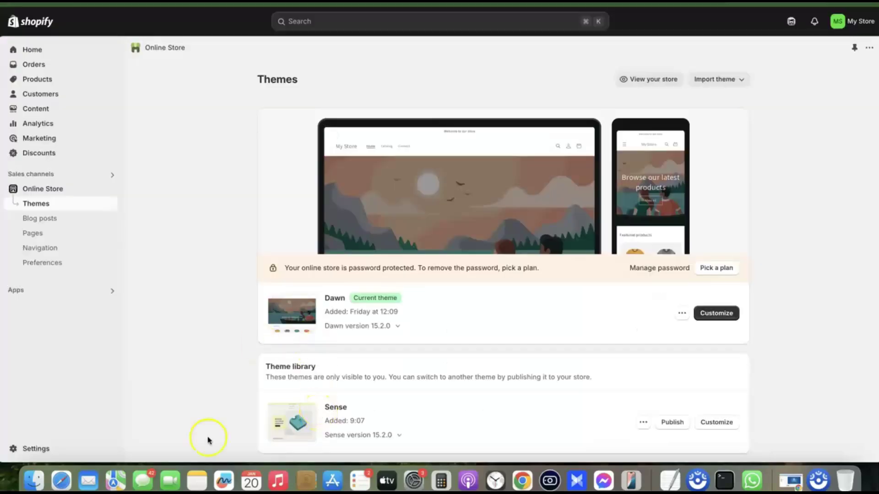
Step: Open the store's payment settings and bring up the list of third-party payment providers
click(29, 451)
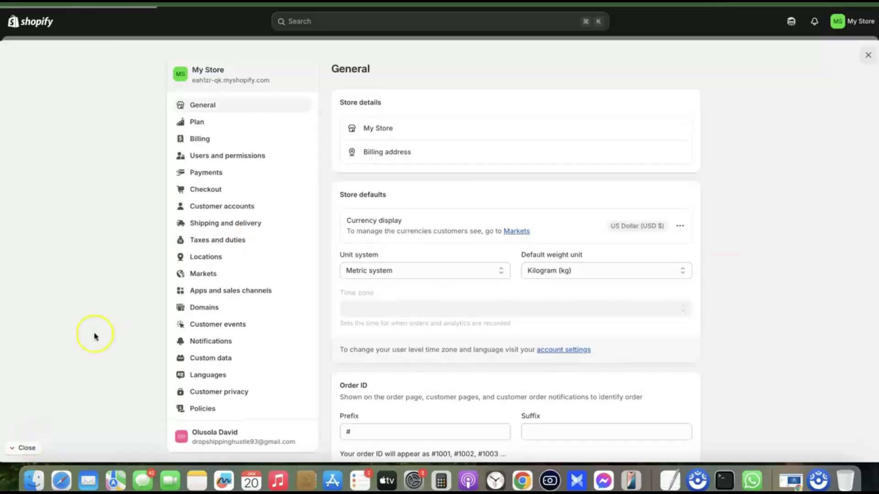
click(206, 173)
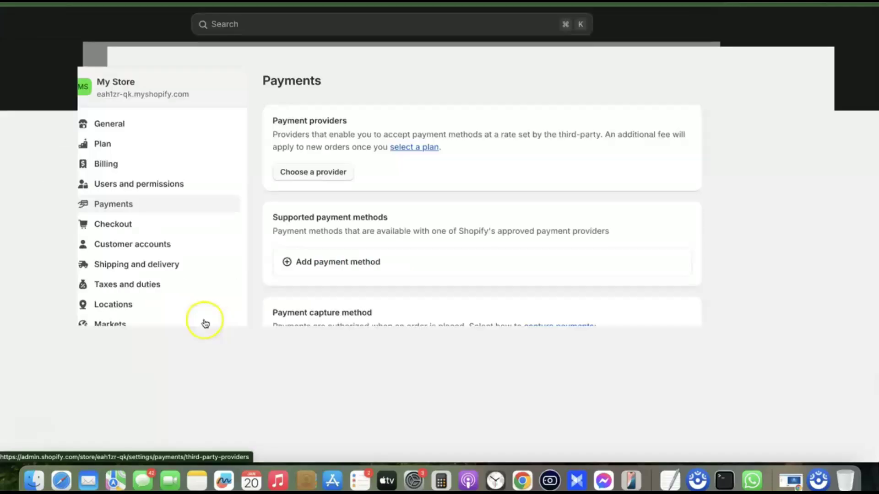
click(376, 145)
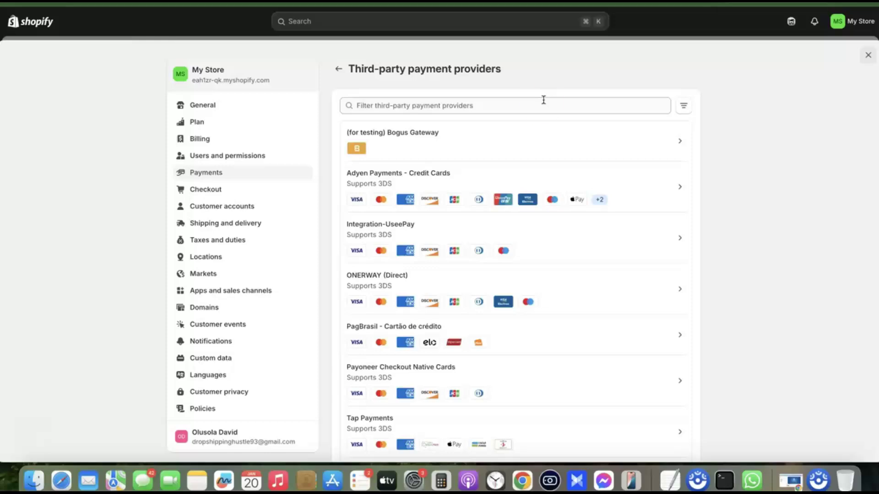
Step: Search the third-party payment providers for Stripe and start its account connection
click(540, 107)
text(S)
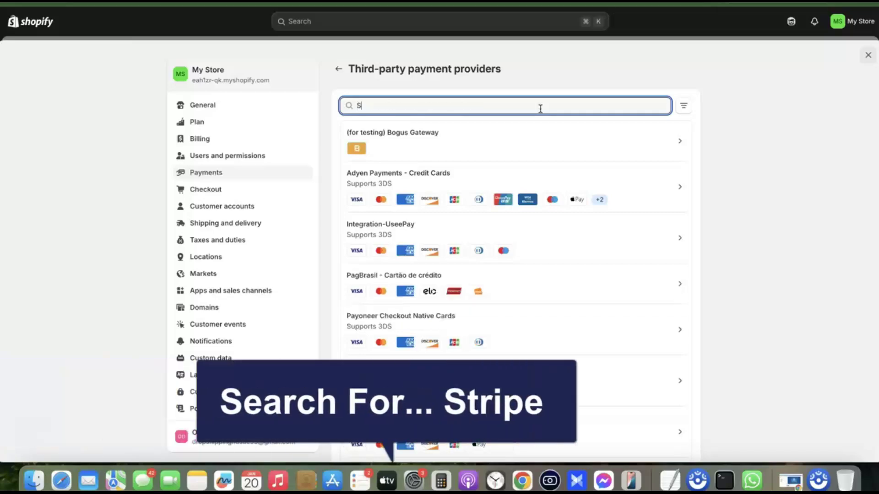
text(tripe)
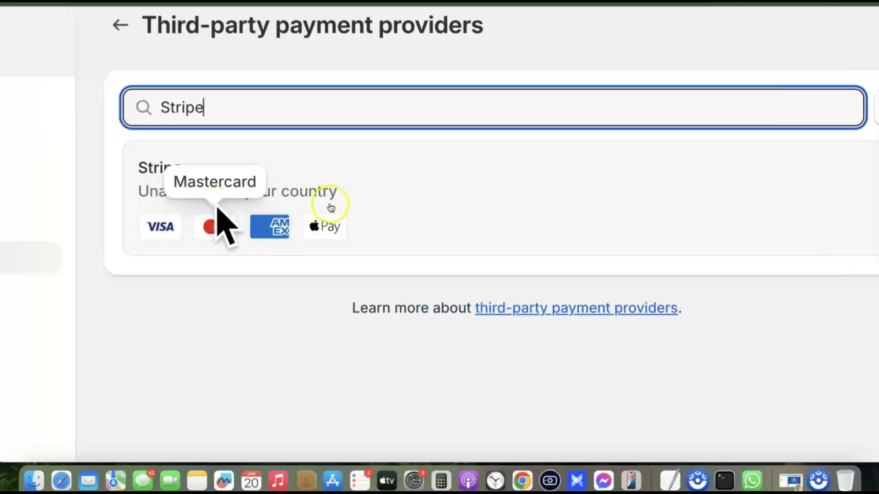
click(482, 206)
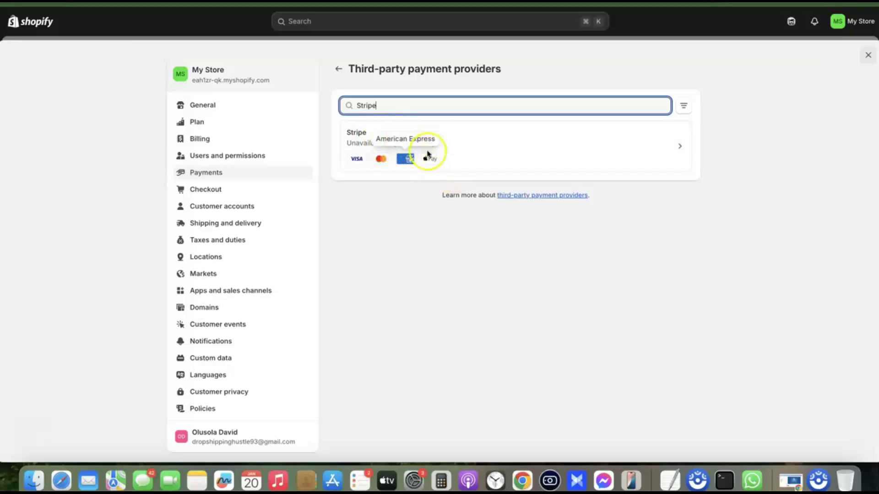
click(490, 143)
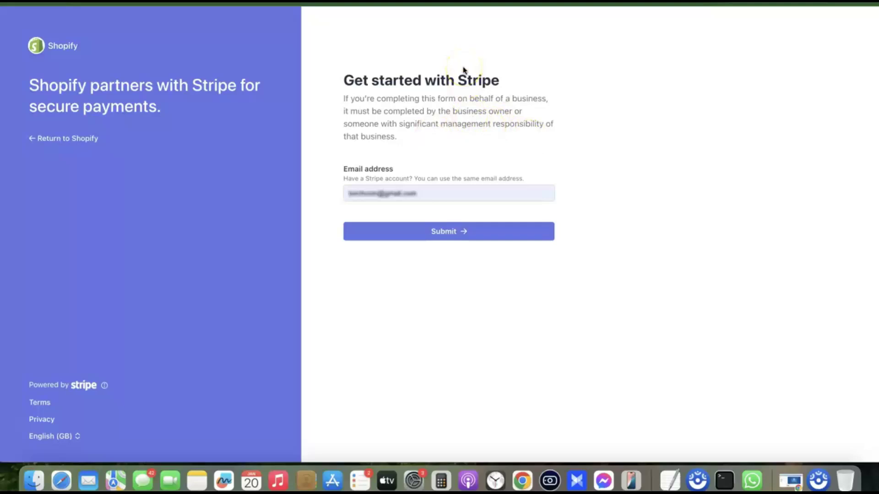
Step: Submit the Stripe account's email address and sign in with the saved account password
click(437, 197)
click(451, 233)
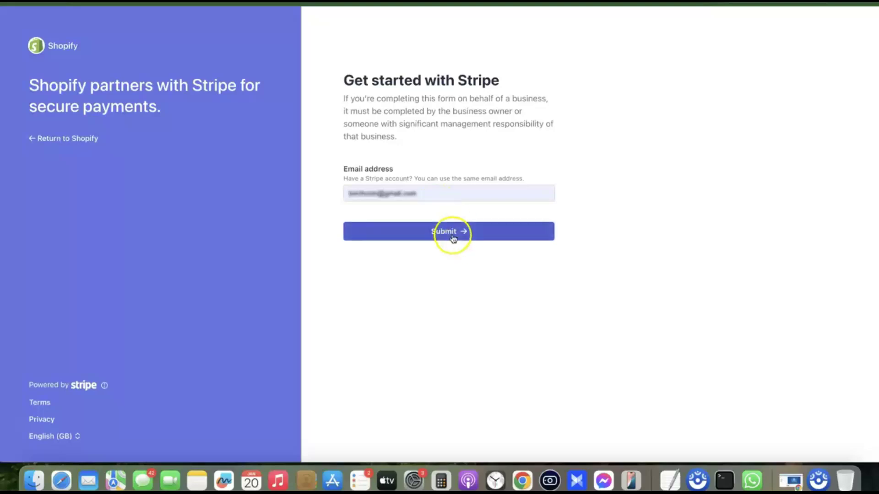
click(421, 199)
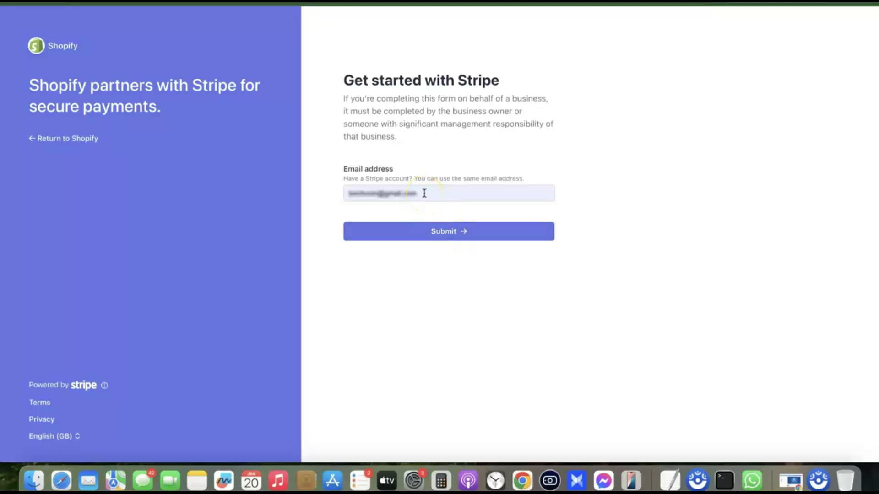
click(435, 153)
click(440, 232)
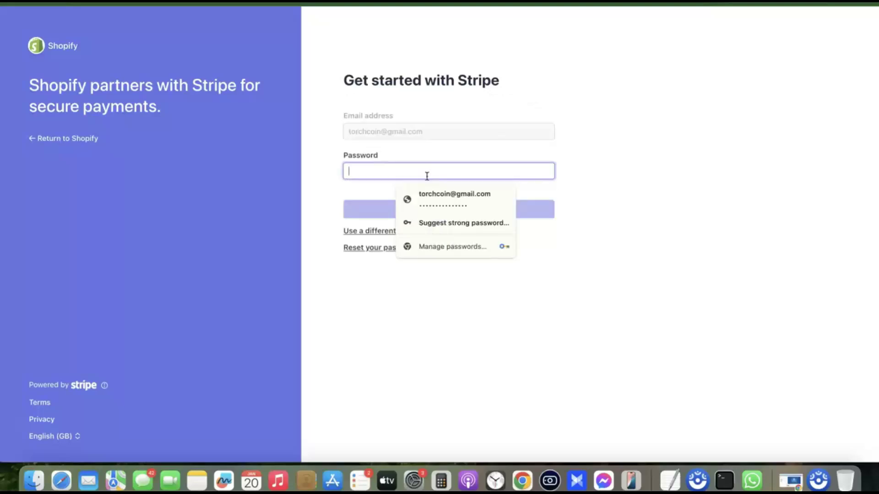
click(447, 198)
click(446, 202)
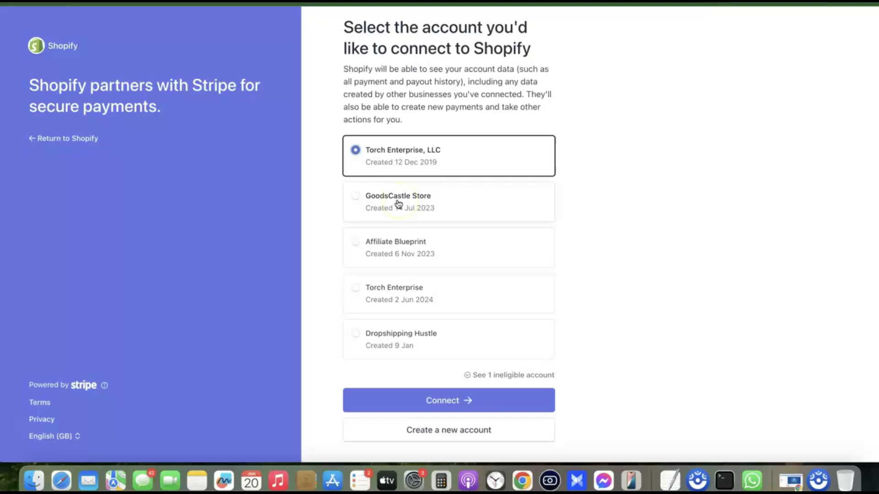
Step: Select the GoodsCastle Store account and connect it to Shopify
click(398, 199)
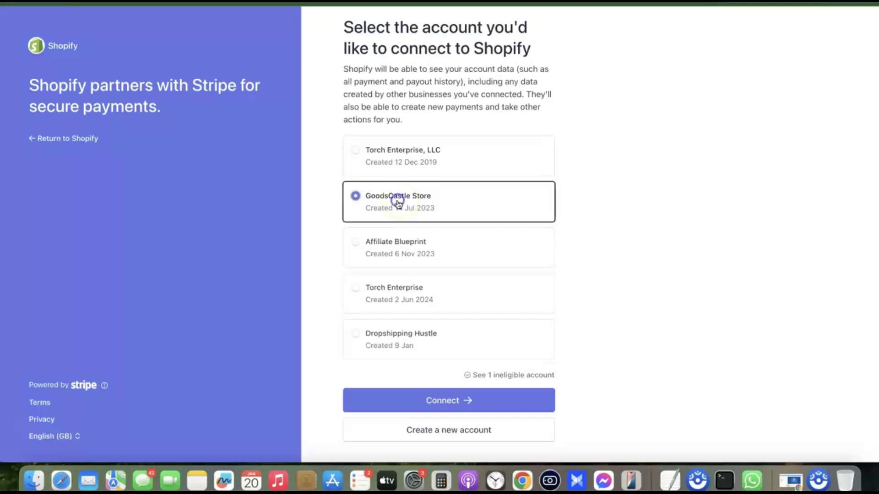
click(447, 400)
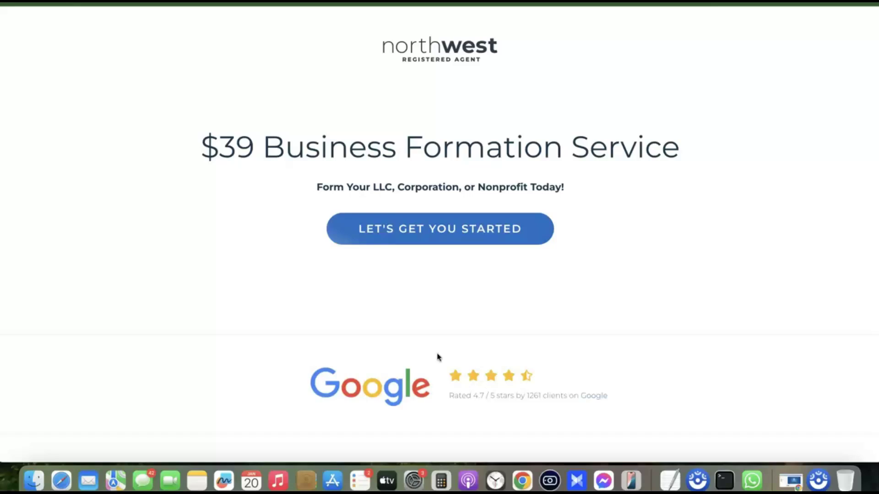
Step: On the Northwest Registered Agent site, start a new company order as an LLC and choose New Mexico as the formation state
click(634, 241)
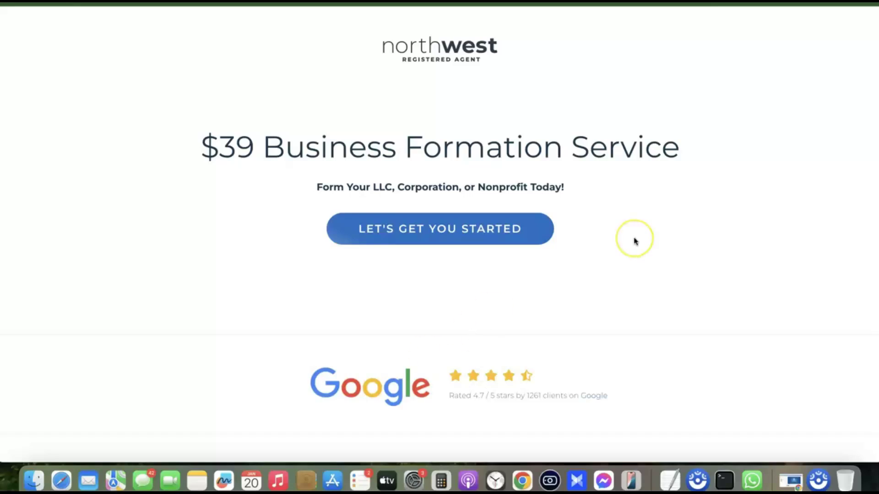
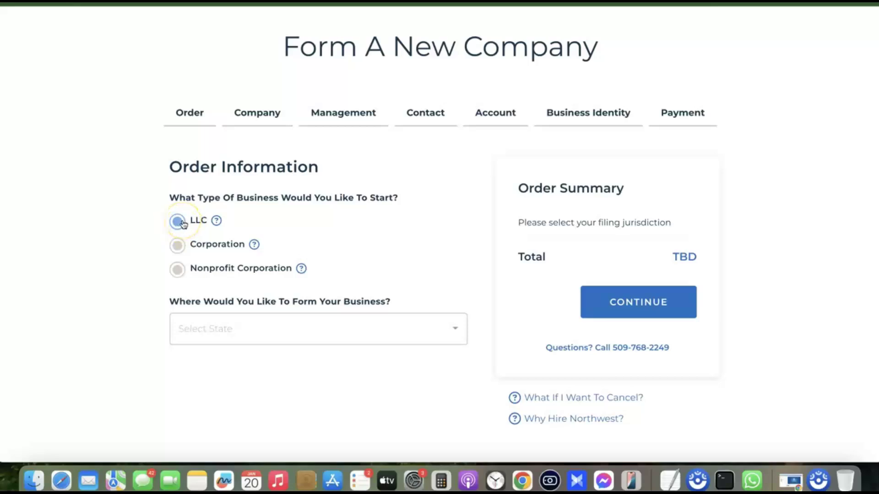
scroll(228, 297, down, 1)
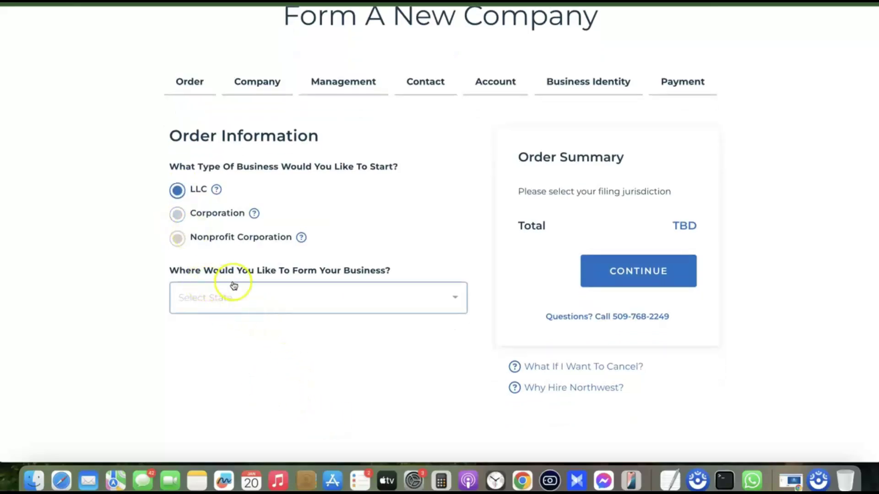
click(343, 289)
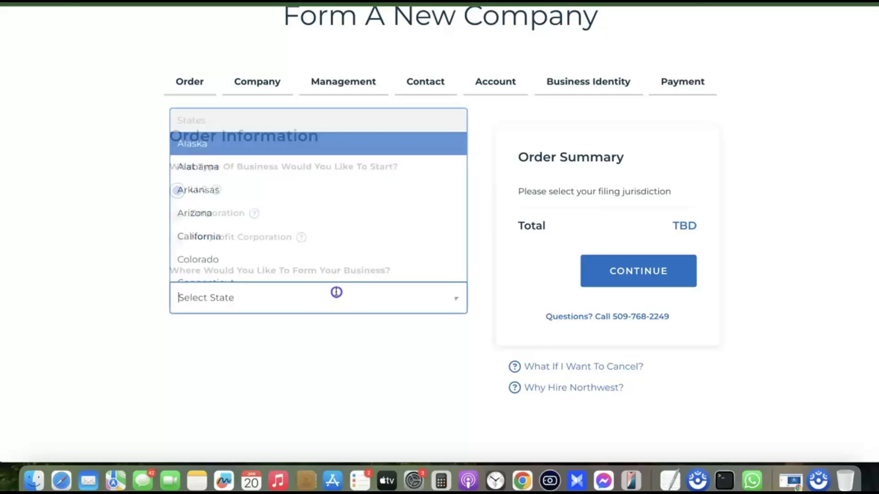
scroll(311, 243, down, 3)
scroll(312, 237, down, 15)
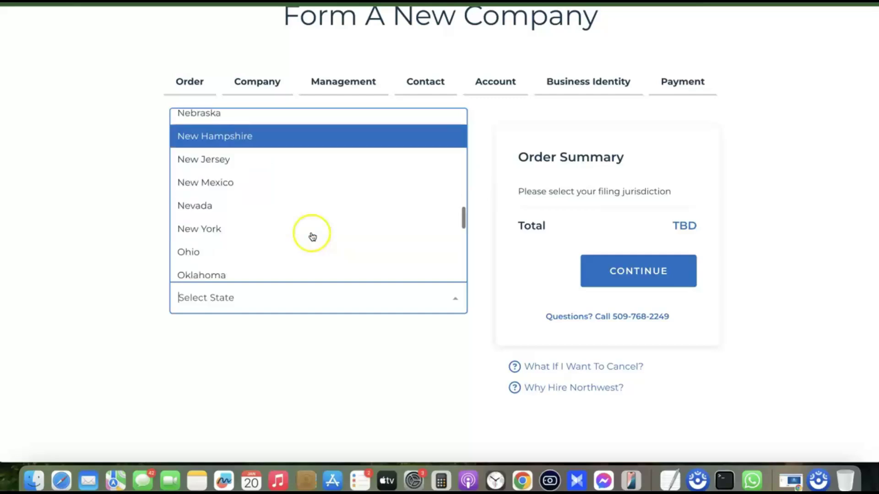
scroll(312, 236, up, 5)
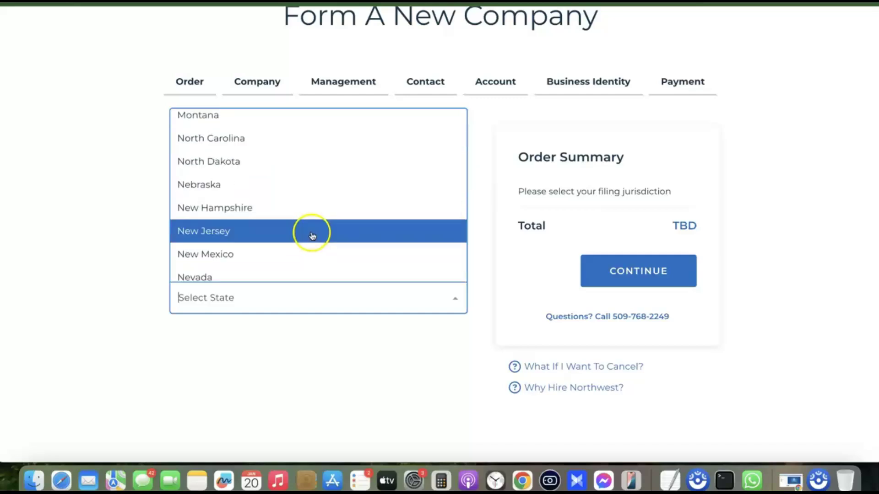
scroll(312, 236, up, 2)
scroll(310, 240, down, 2)
scroll(311, 240, down, 2)
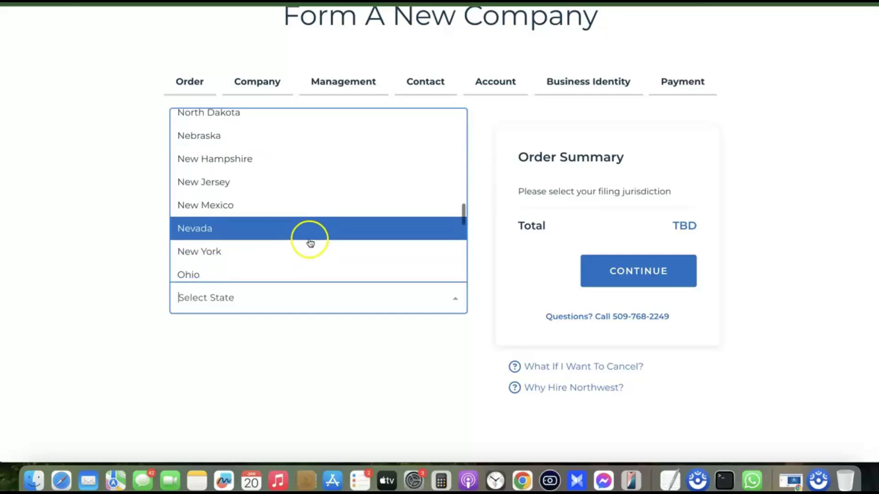
click(281, 213)
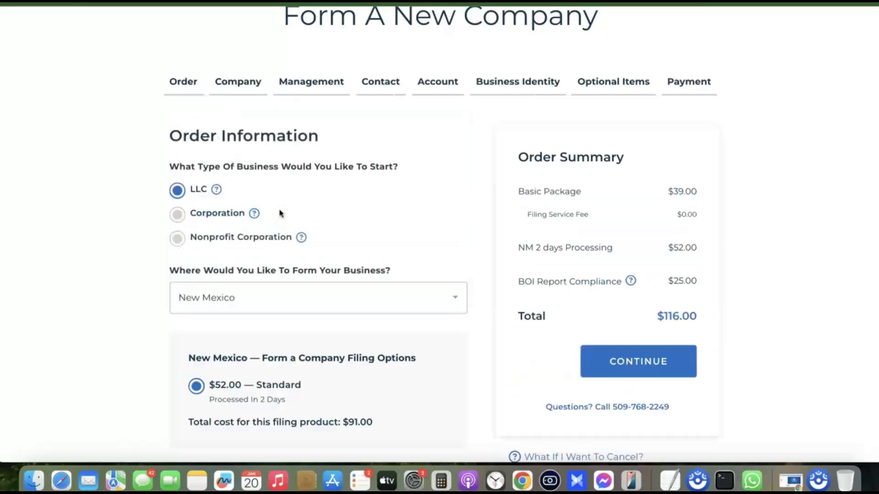
Step: Review the New Mexico filing options and order summary, and continue to the company details
scroll(241, 191, down, 3)
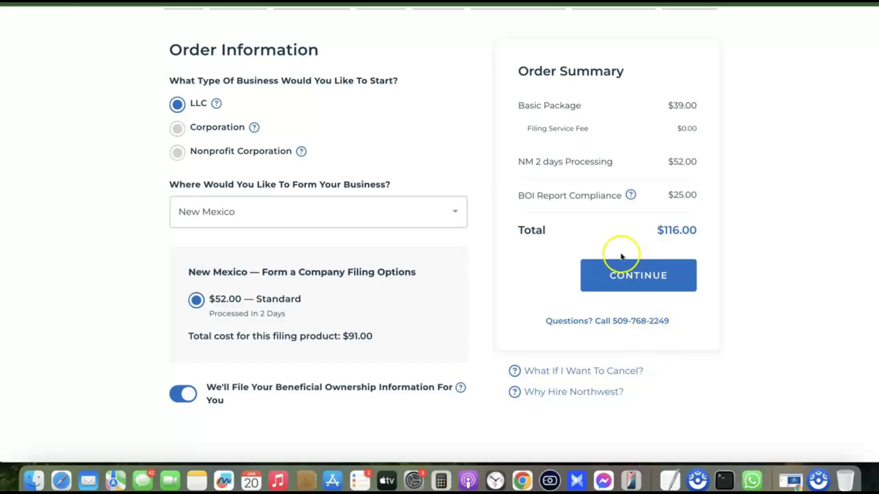
scroll(595, 297, down, 1)
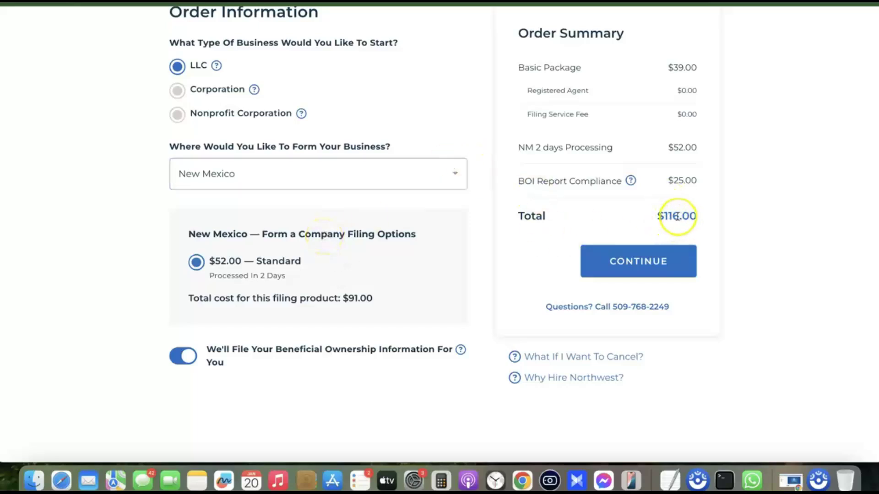
scroll(554, 133, up, 1)
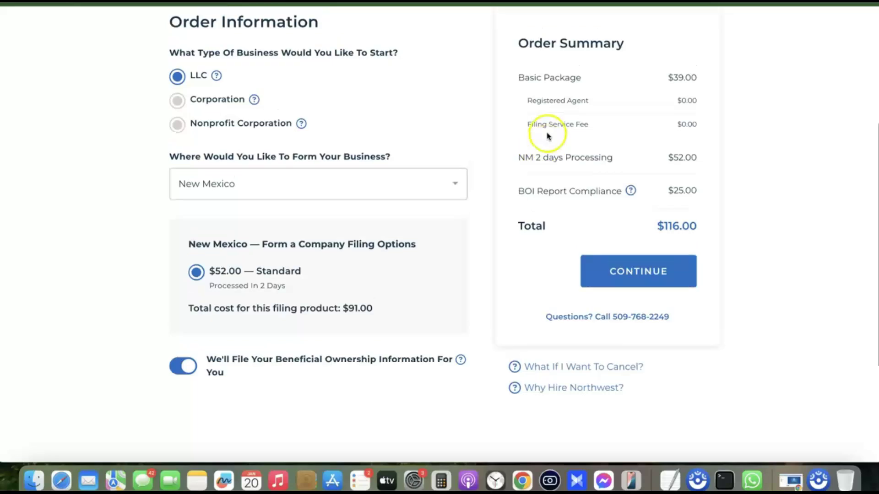
click(655, 274)
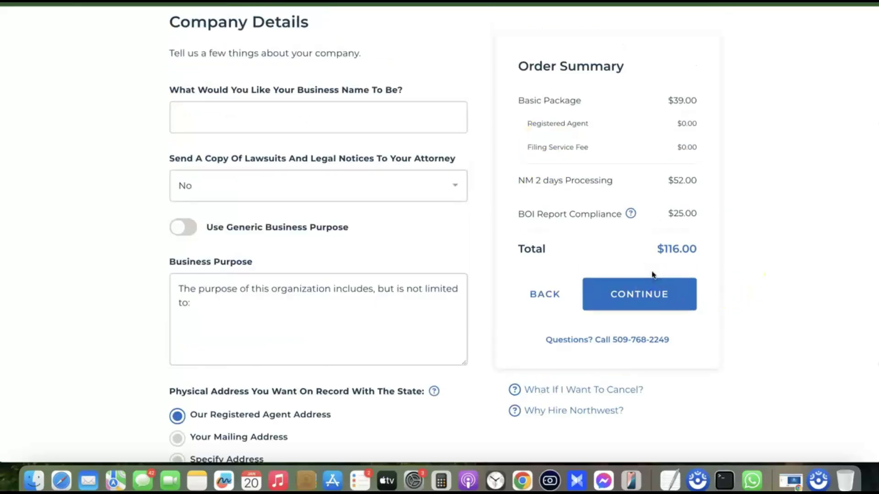
Step: Set sending a copy of lawsuits and legal notices to the attorney to No
click(378, 117)
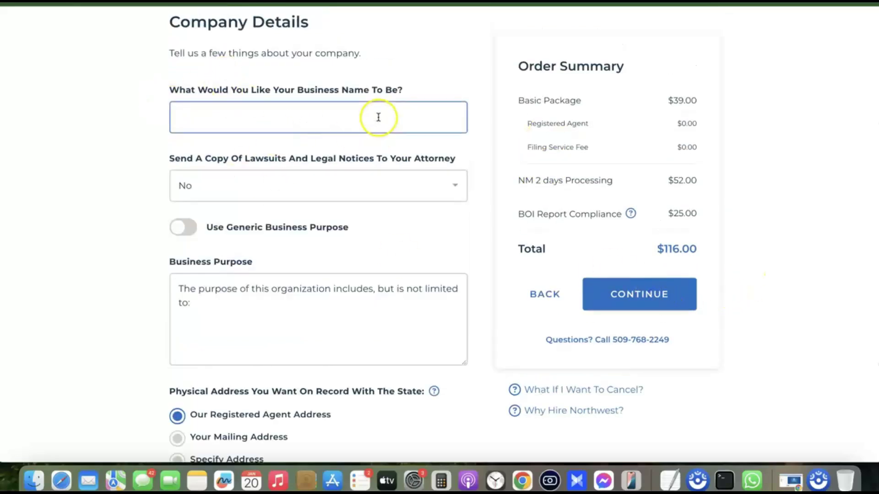
click(261, 190)
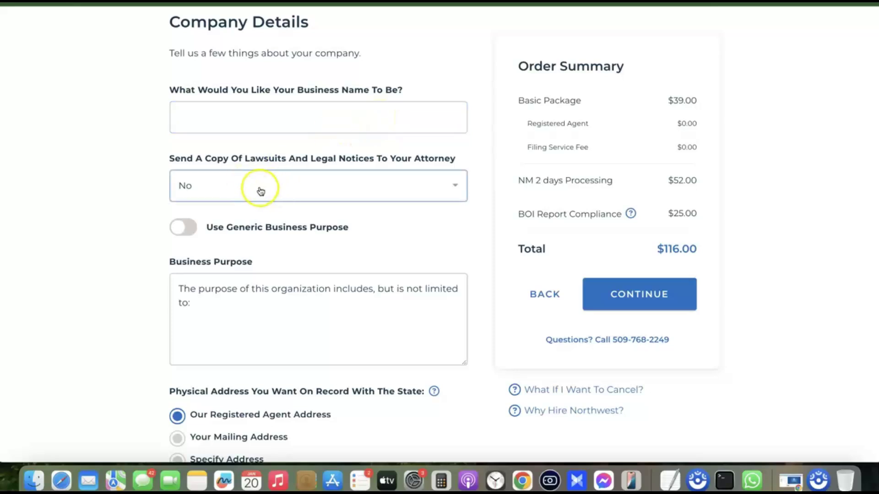
click(260, 189)
click(275, 232)
click(268, 172)
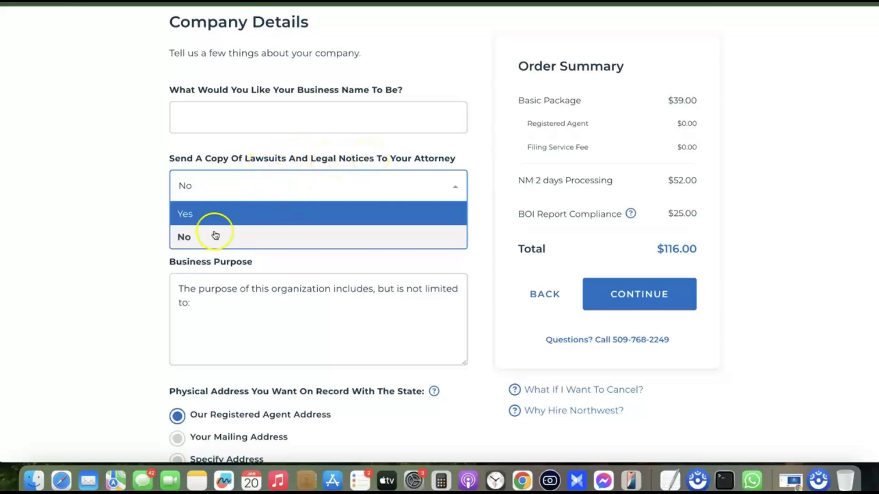
click(197, 236)
Step: Review the business purpose field and the physical and mailing address options of the company details form
scroll(274, 215, down, 1)
click(316, 290)
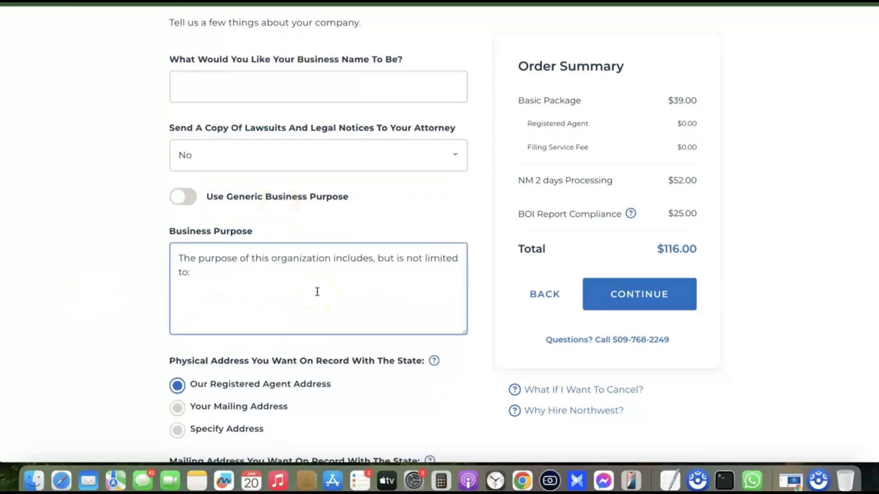
scroll(297, 285, down, 5)
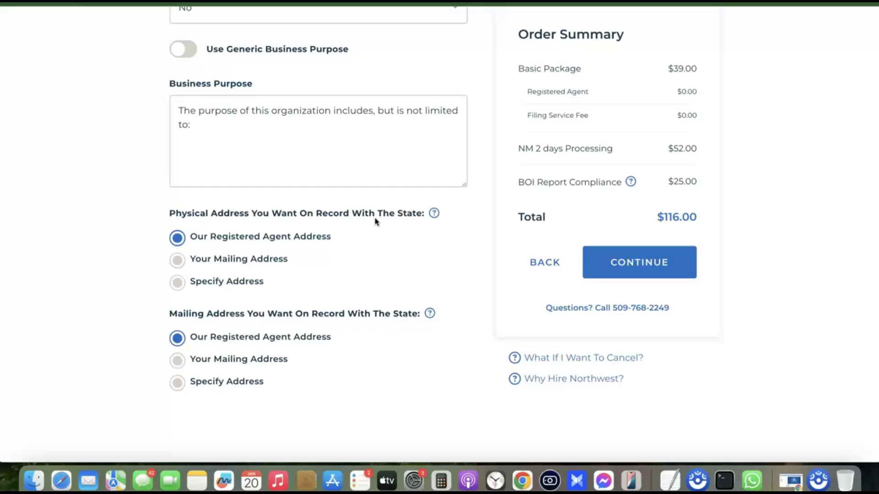
scroll(406, 225, up, 5)
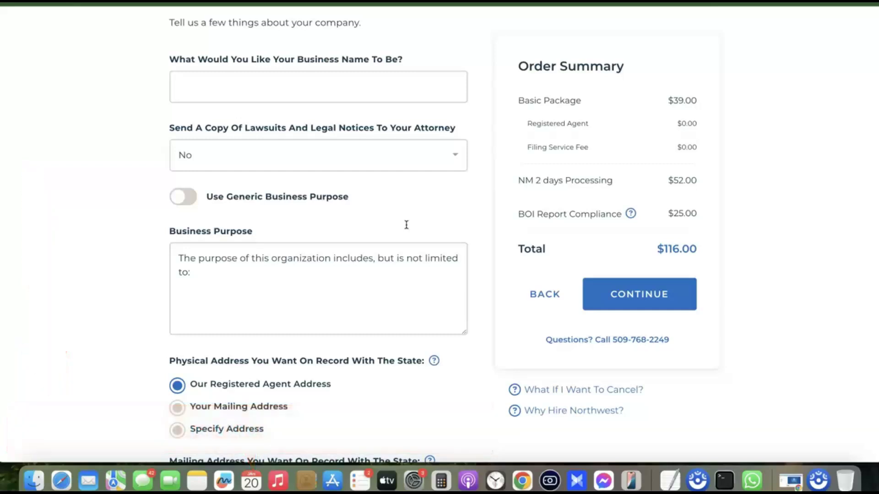
scroll(472, 209, up, 6)
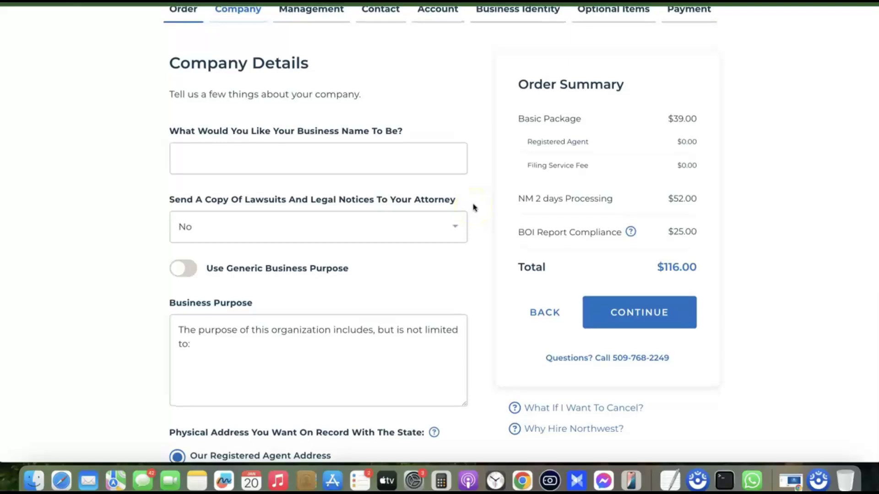